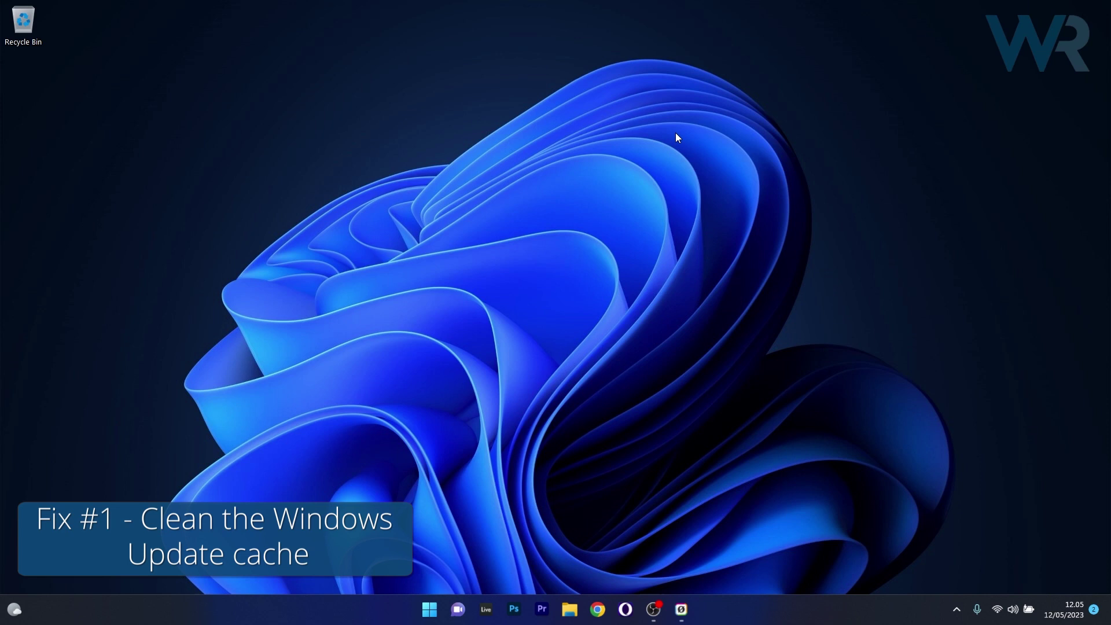
# Launch the Services app from a Start search for 'services'
pyautogui.click(429, 608)
pyautogui.write('services')
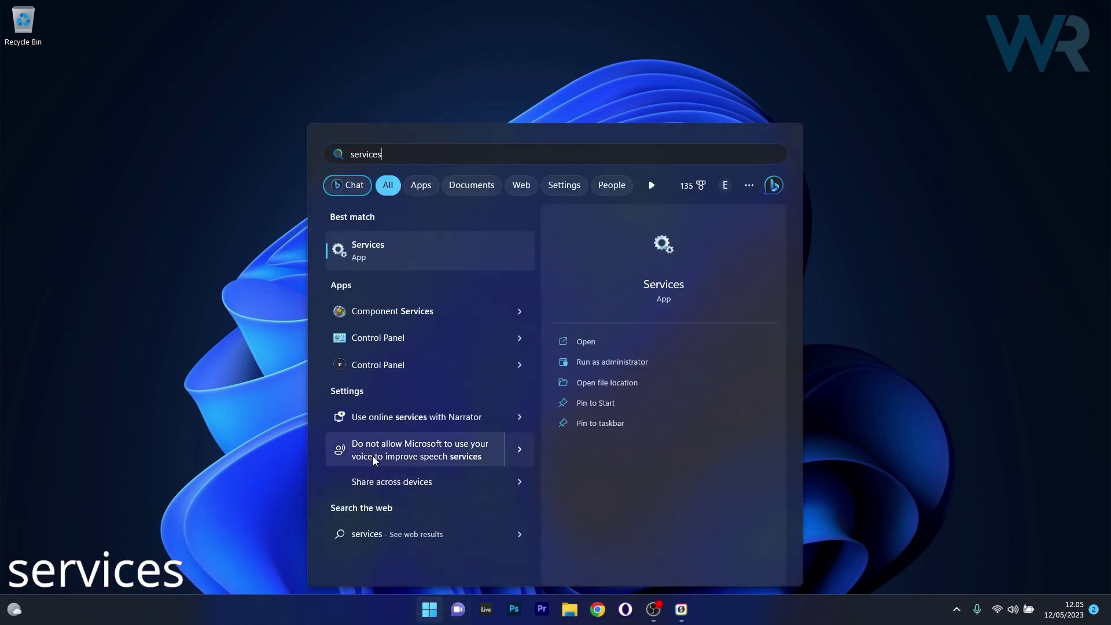
pyautogui.click(414, 251)
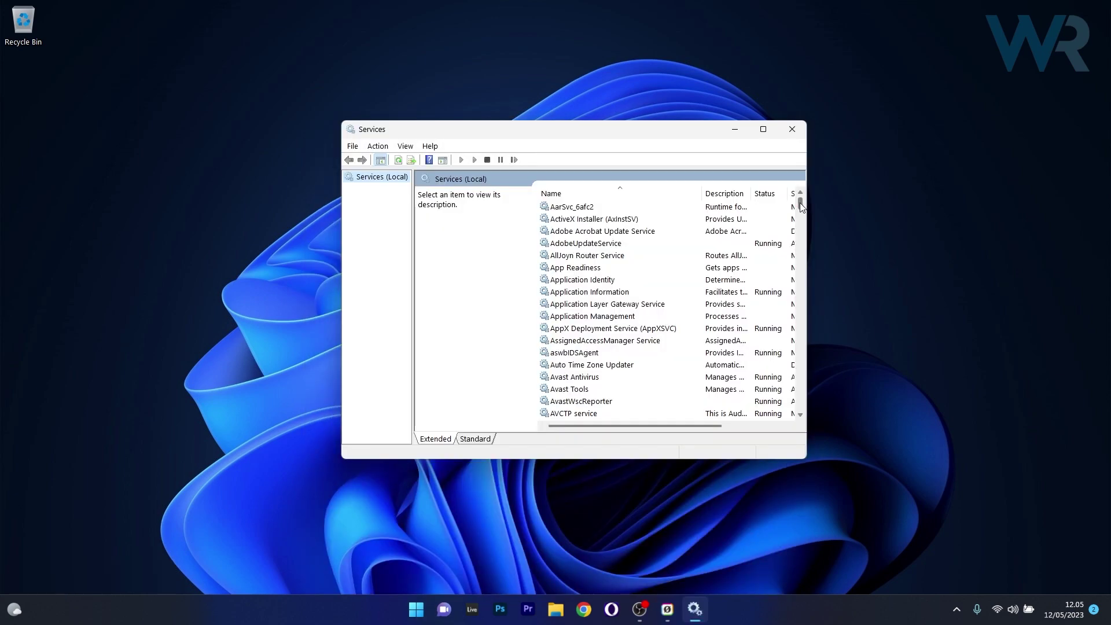
# Check Windows Update's properties (Automatic, running), then minimise the Services window
pyautogui.moveTo(799, 203); pyautogui.dragTo(795, 370)
pyautogui.scroll(-6, 795, 370)
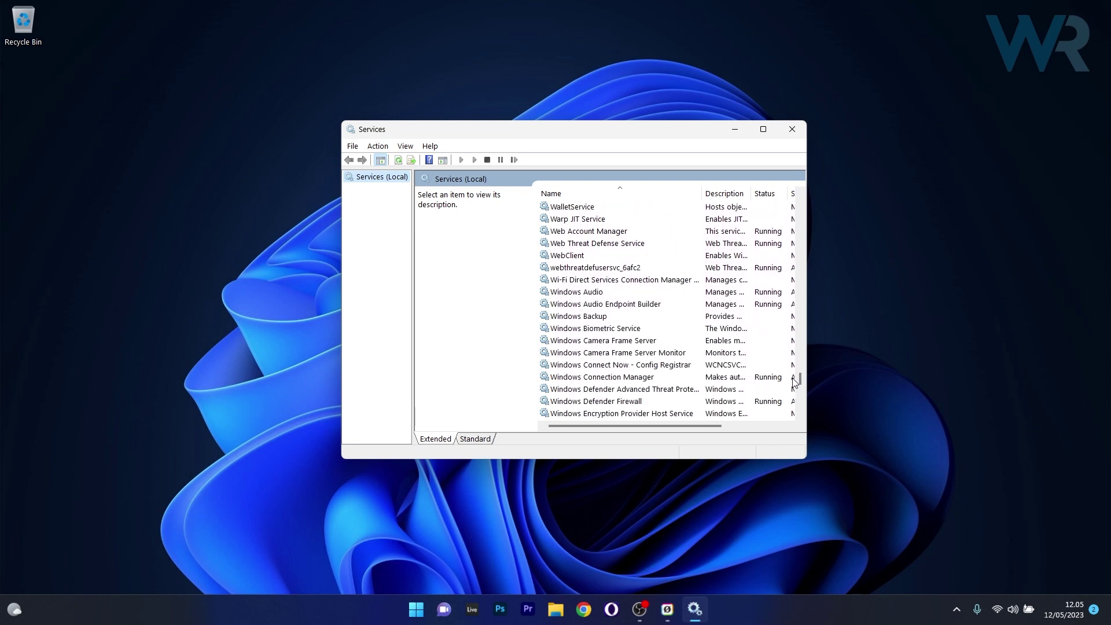
pyautogui.doubleClick(579, 377)
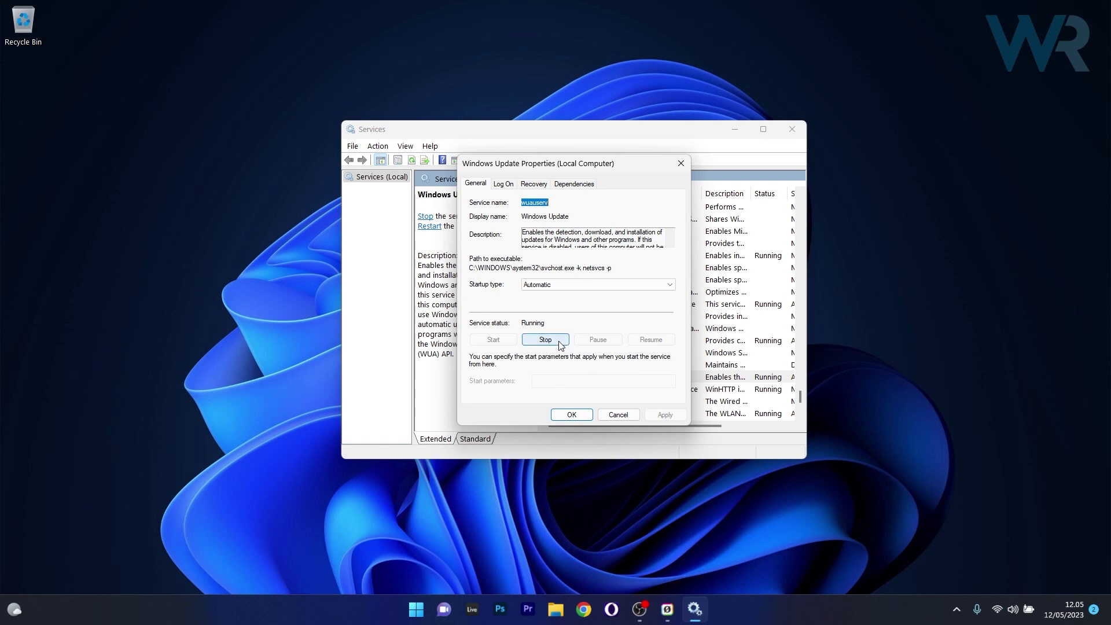
pyautogui.click(572, 414)
pyautogui.click(733, 133)
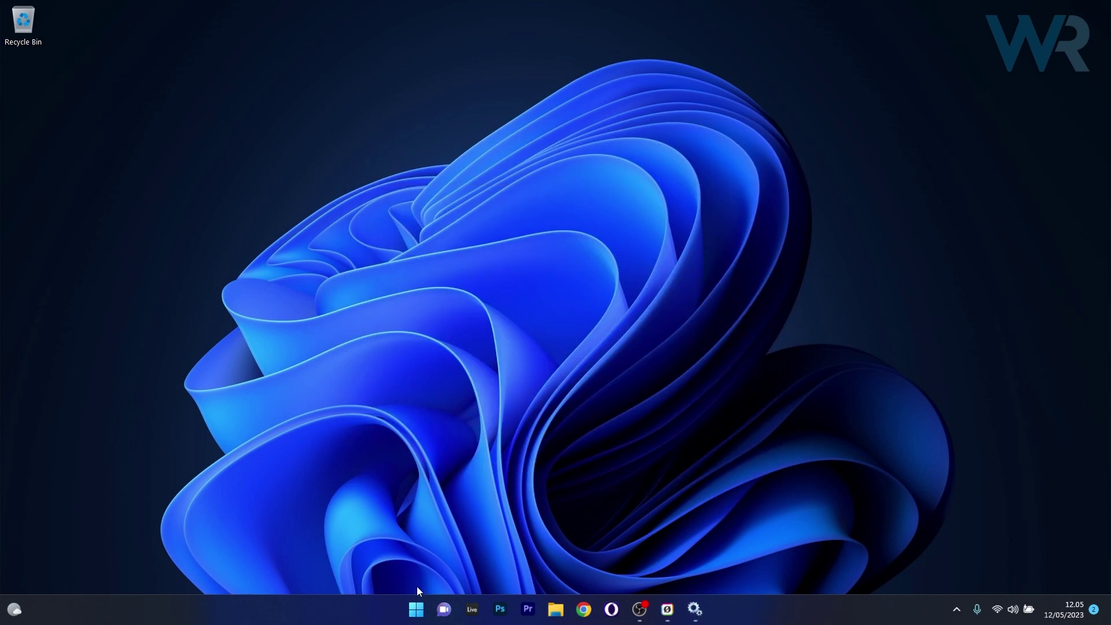
# Launch Run and select the %windir%\SoftwareDistribution\DataStore path in its Open field
pyautogui.click(416, 608)
pyautogui.click(417, 606)
pyautogui.click(417, 606)
pyautogui.write('run')
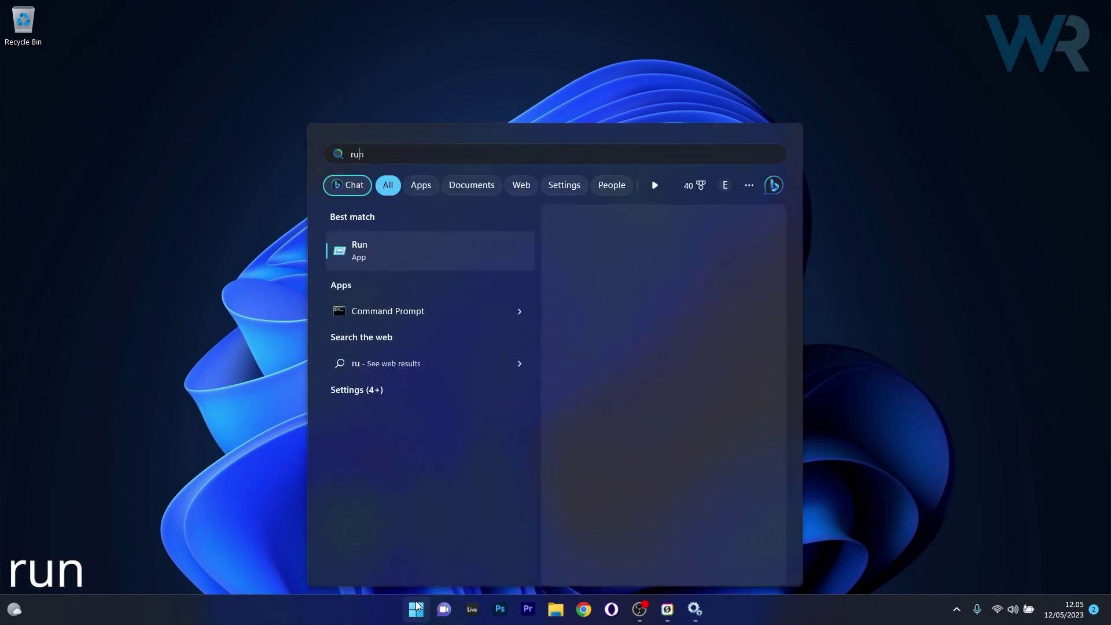
pyautogui.click(379, 250)
pyautogui.click(199, 525)
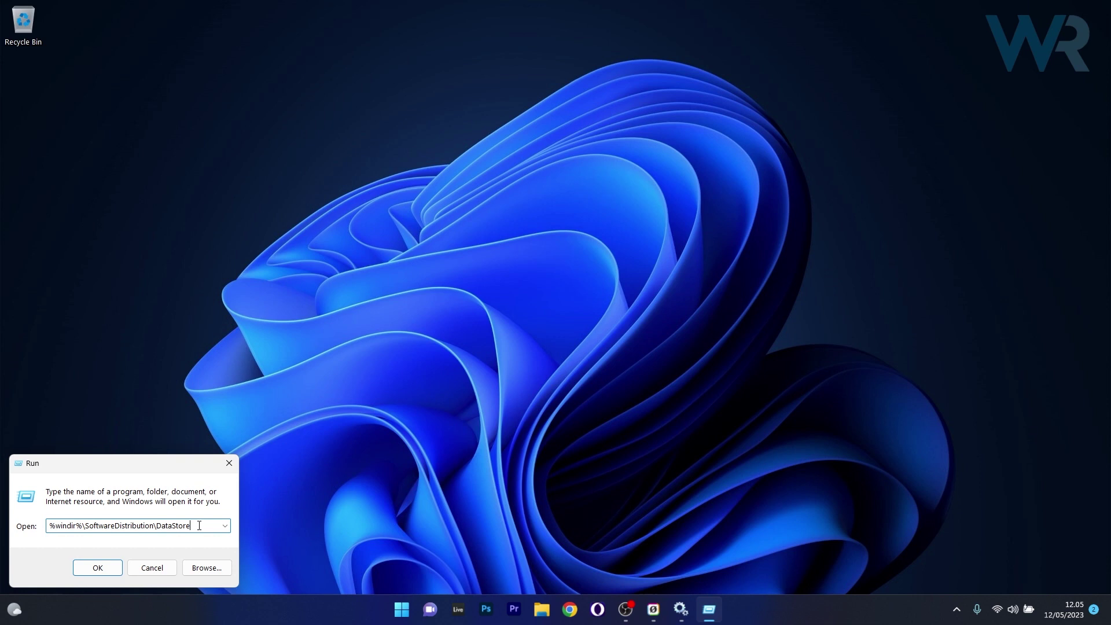
pyautogui.moveTo(201, 524); pyautogui.dragTo(39, 526)
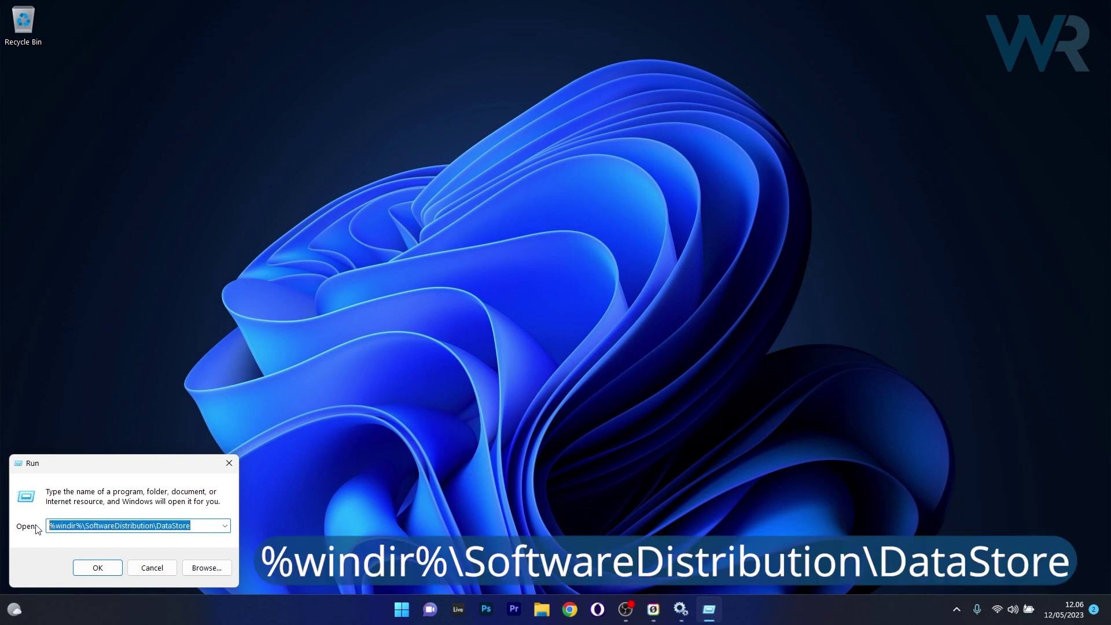
pyautogui.click(202, 524)
# Open the DataStore folder and permanently delete Logs, DataStore.edb and DataStore.jfm with Shift+Delete
pyautogui.click(97, 565)
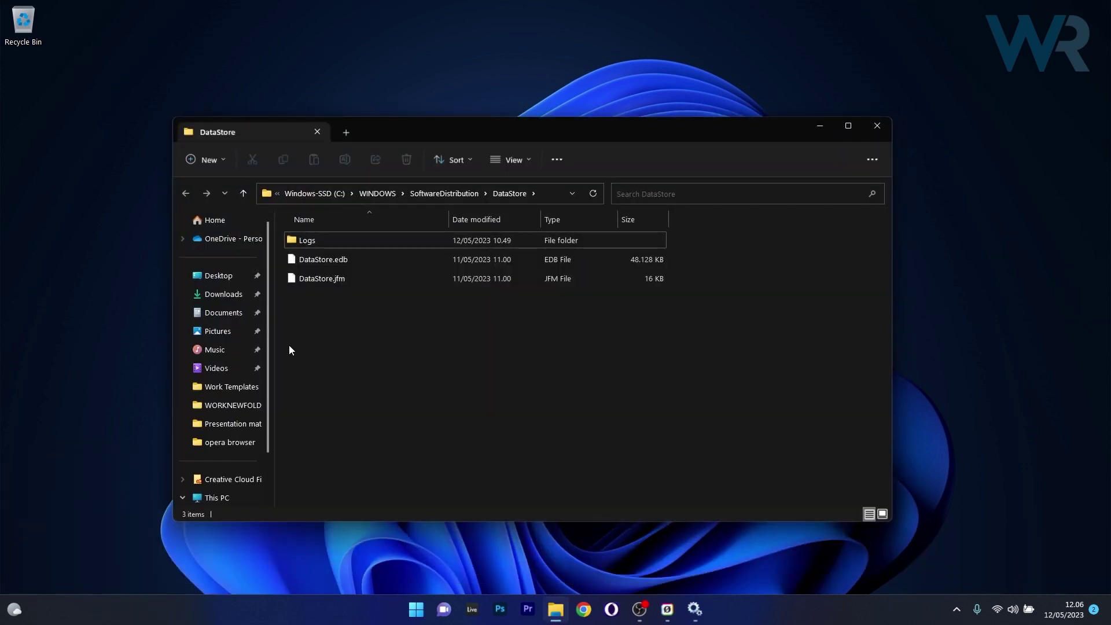
pyautogui.moveTo(289, 345); pyautogui.dragTo(403, 238)
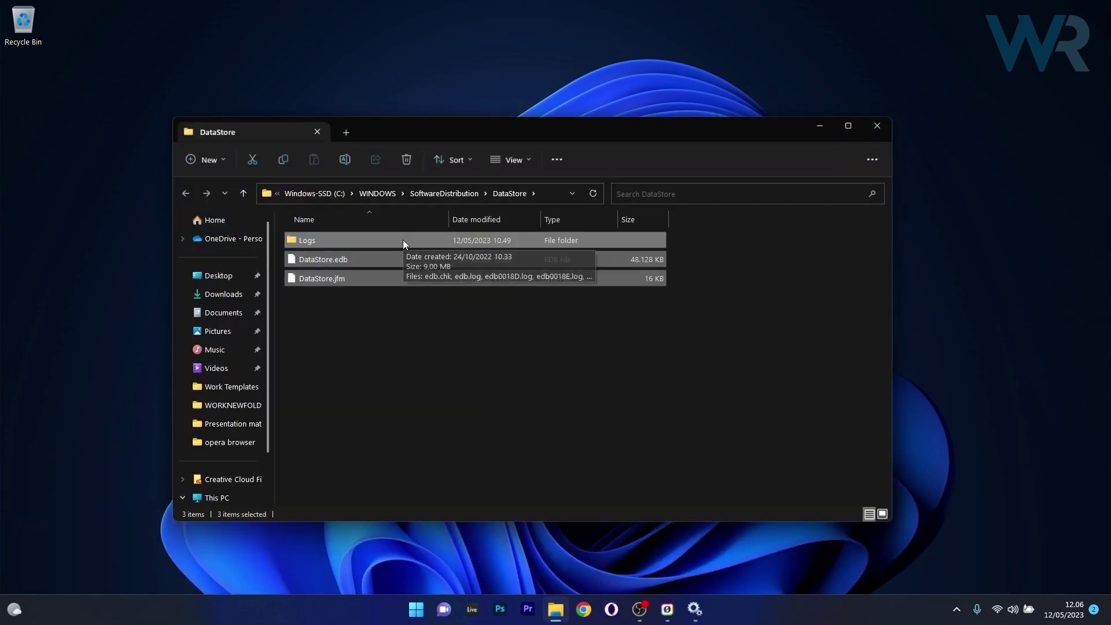
pyautogui.hotkey('shift', 'Delete')
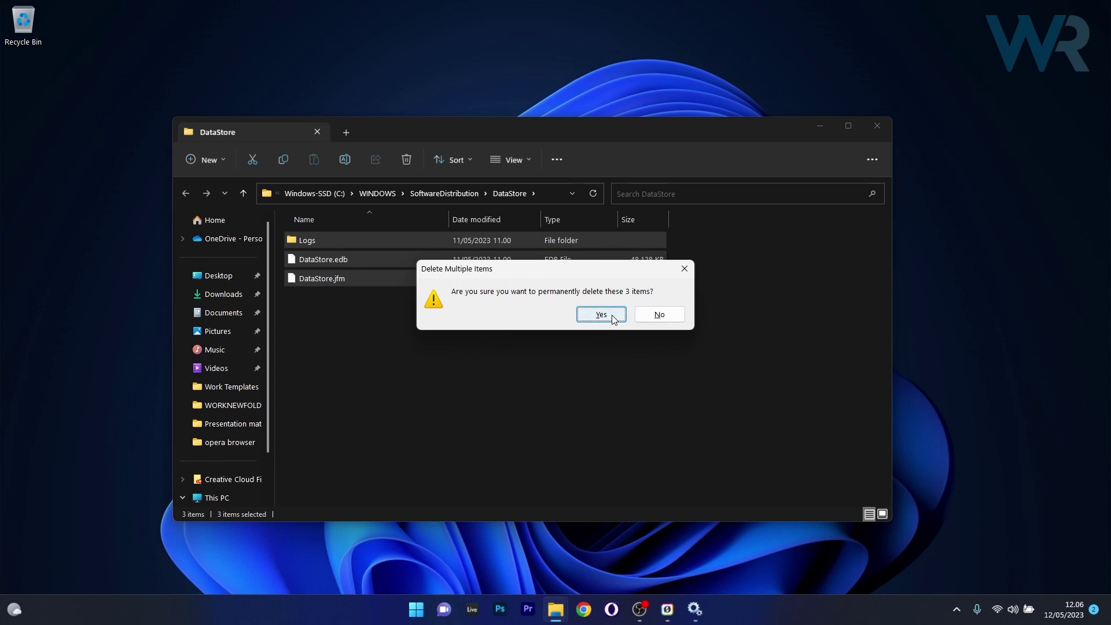
pyautogui.click(601, 314)
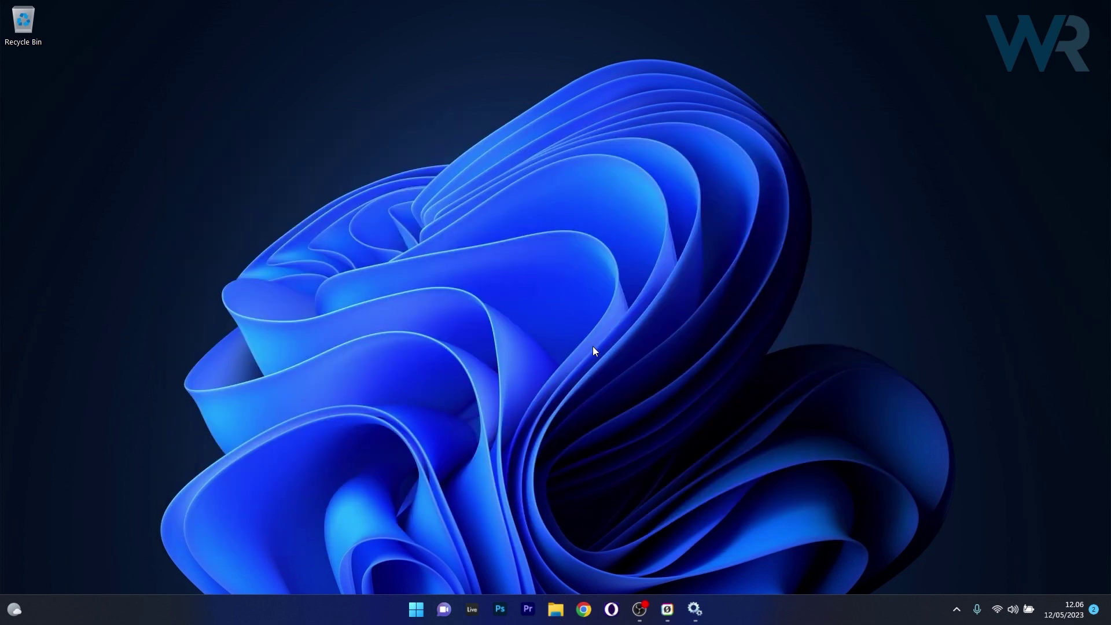
# Restore Services, recheck Windows Update's properties (running, Automatic), then close Services
pyautogui.click(694, 608)
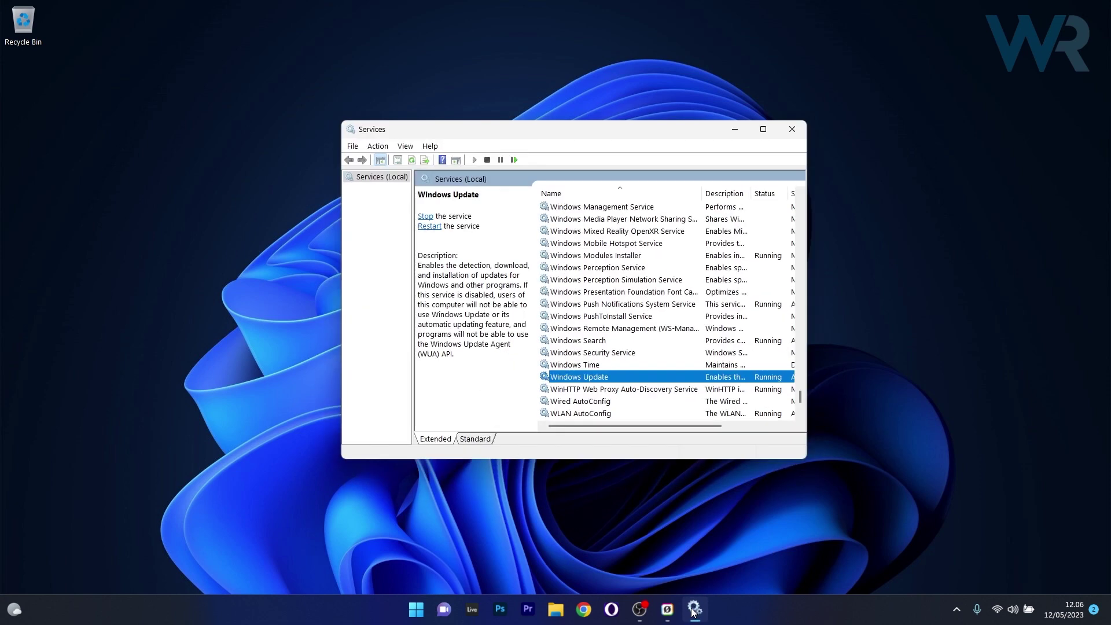
pyautogui.doubleClick(602, 378)
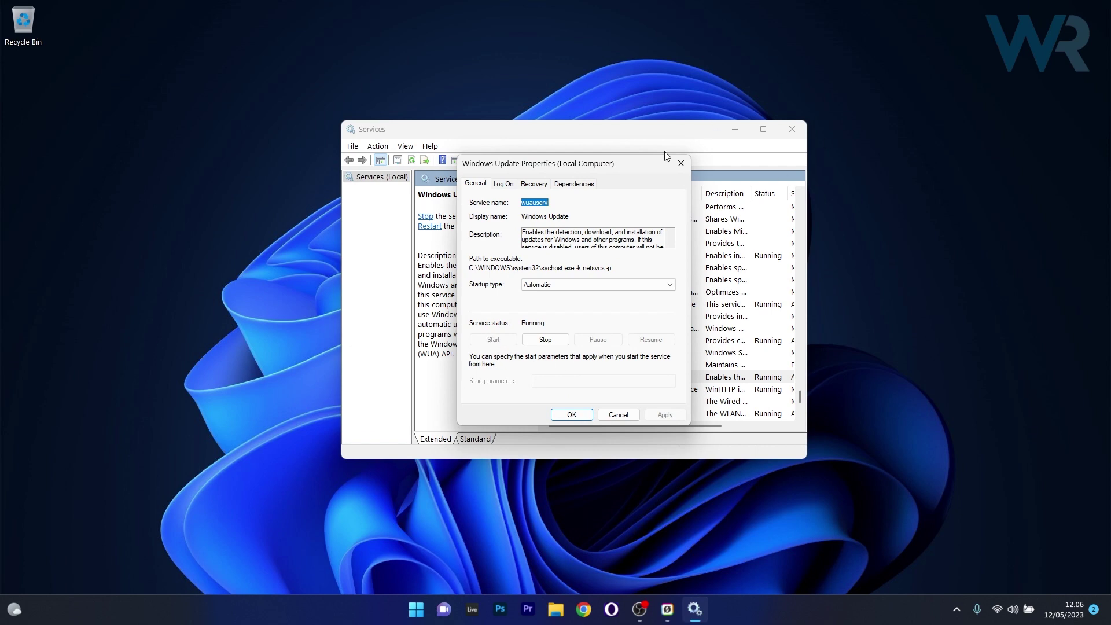
pyautogui.click(680, 162)
pyautogui.click(791, 129)
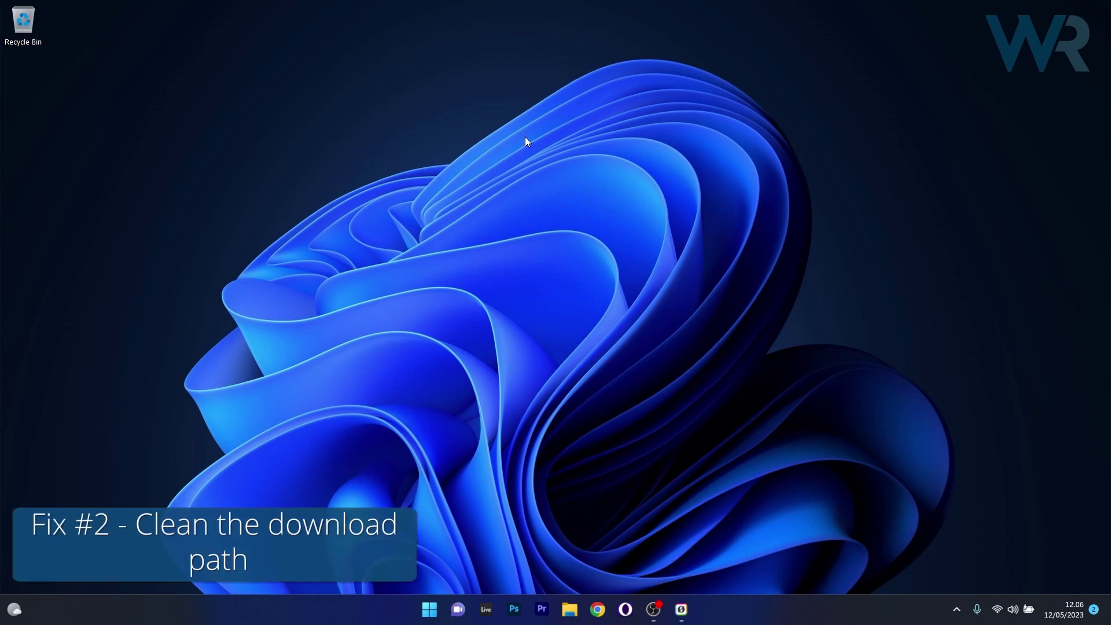
# Launch Registry Editor from a Start search for 'regedit'
pyautogui.click(429, 609)
pyautogui.write('reg')
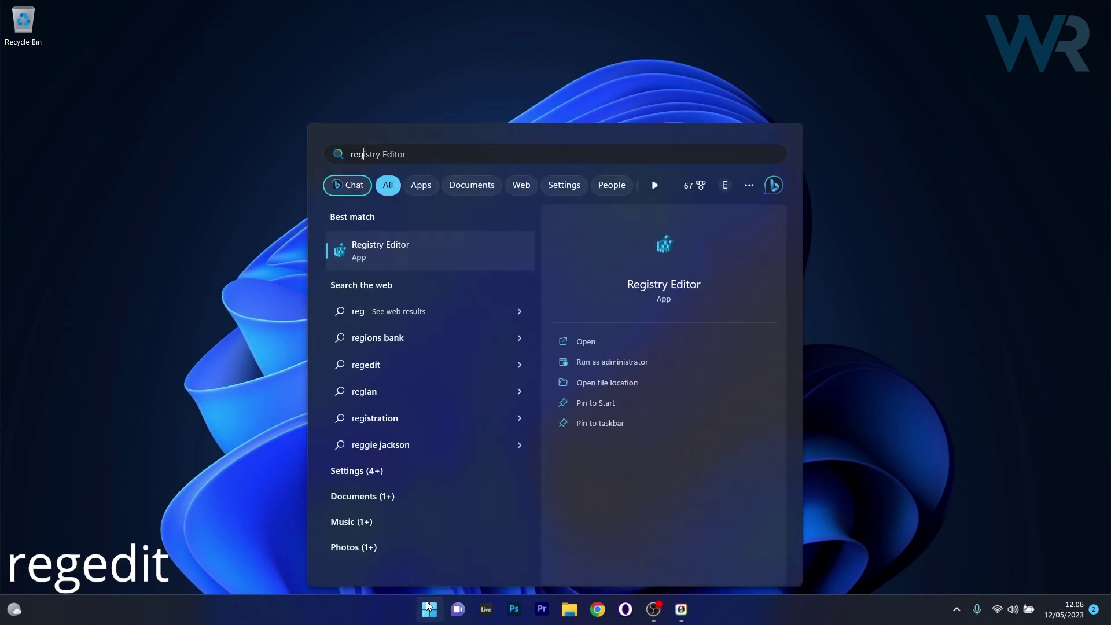
pyautogui.write('edit')
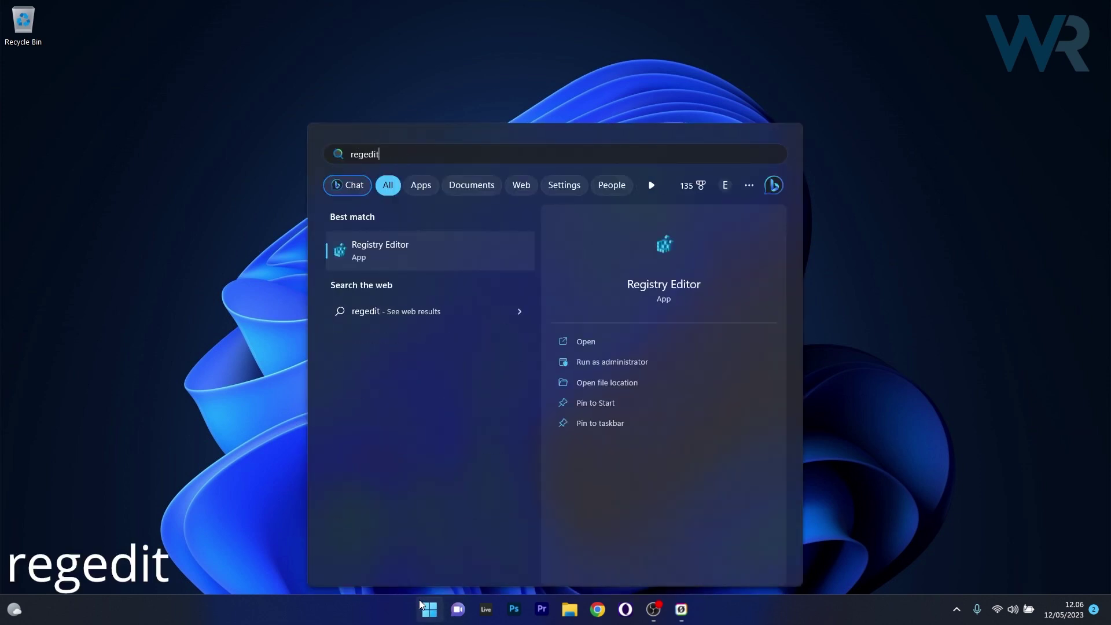
pyautogui.click(419, 255)
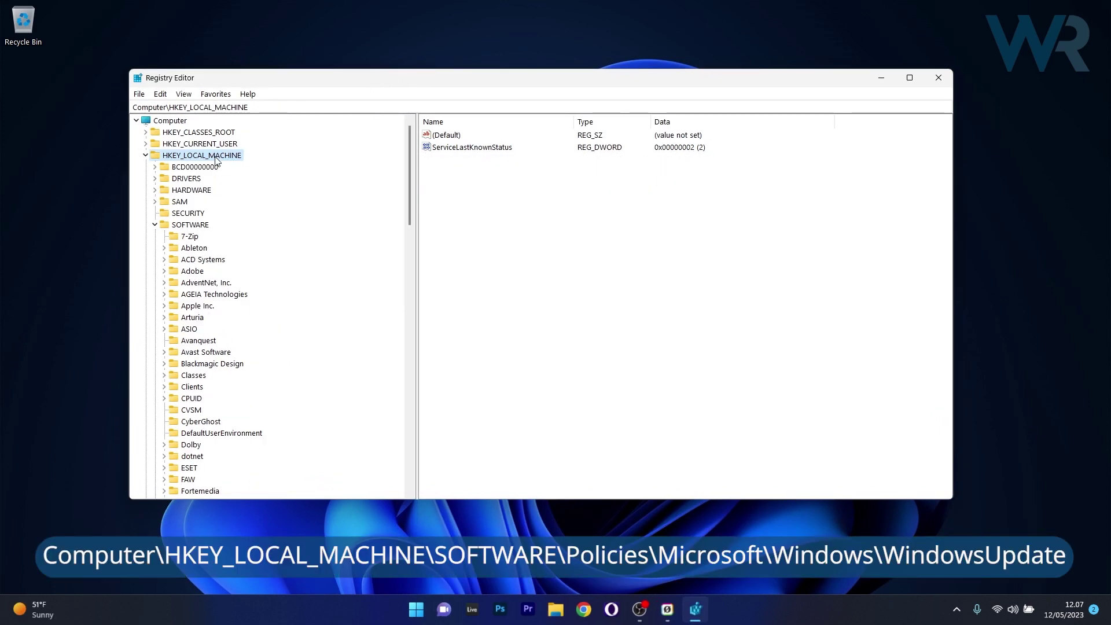
# Navigate HKEY_LOCAL_MACHINE\SOFTWARE\Policies\Microsoft\Windows to the WindowsUpdate key to show WUStatusServer and WUServer
pyautogui.click(191, 224)
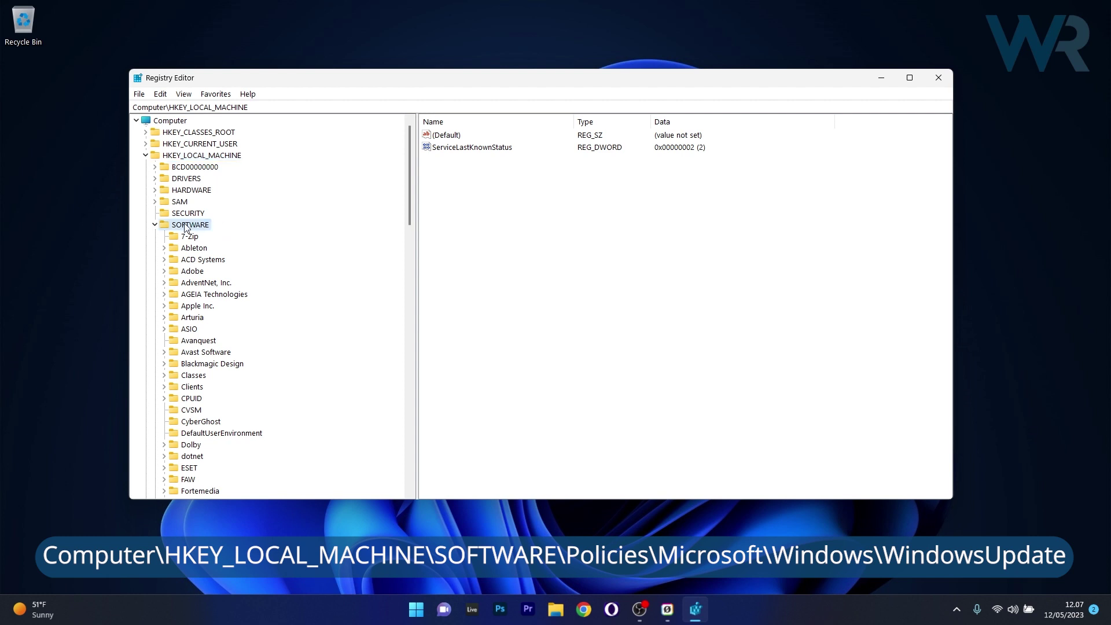
pyautogui.moveTo(411, 192); pyautogui.dragTo(403, 252)
pyautogui.scroll(-7, 404, 252)
pyautogui.click(163, 456)
pyautogui.scroll(-3, 400, 341)
pyautogui.click(173, 386)
pyautogui.click(183, 456)
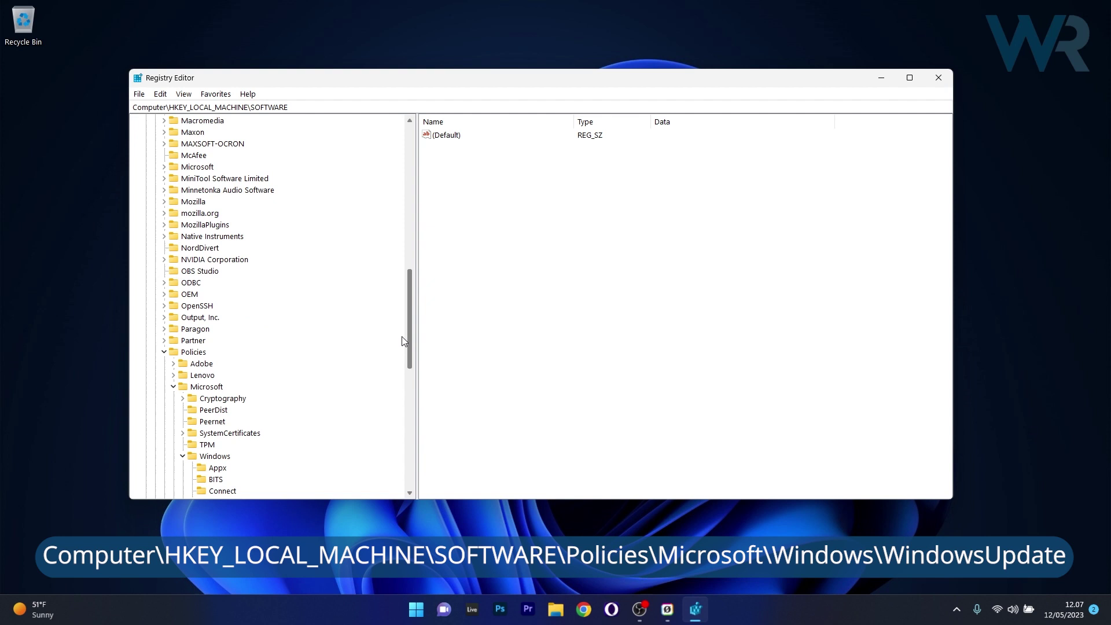
pyautogui.click(189, 352)
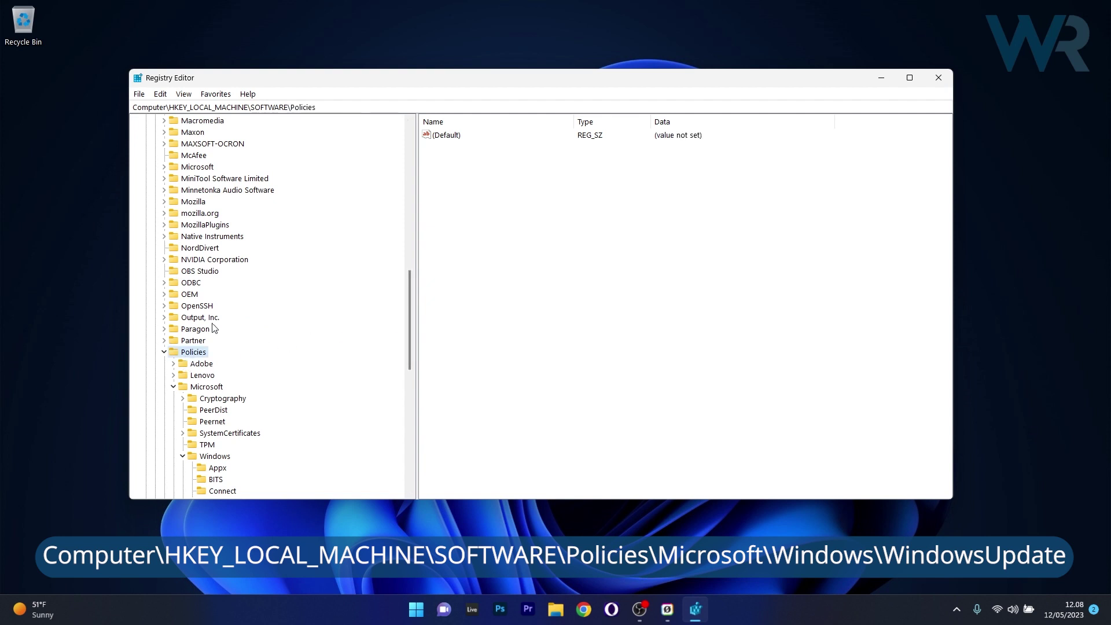
pyautogui.click(204, 388)
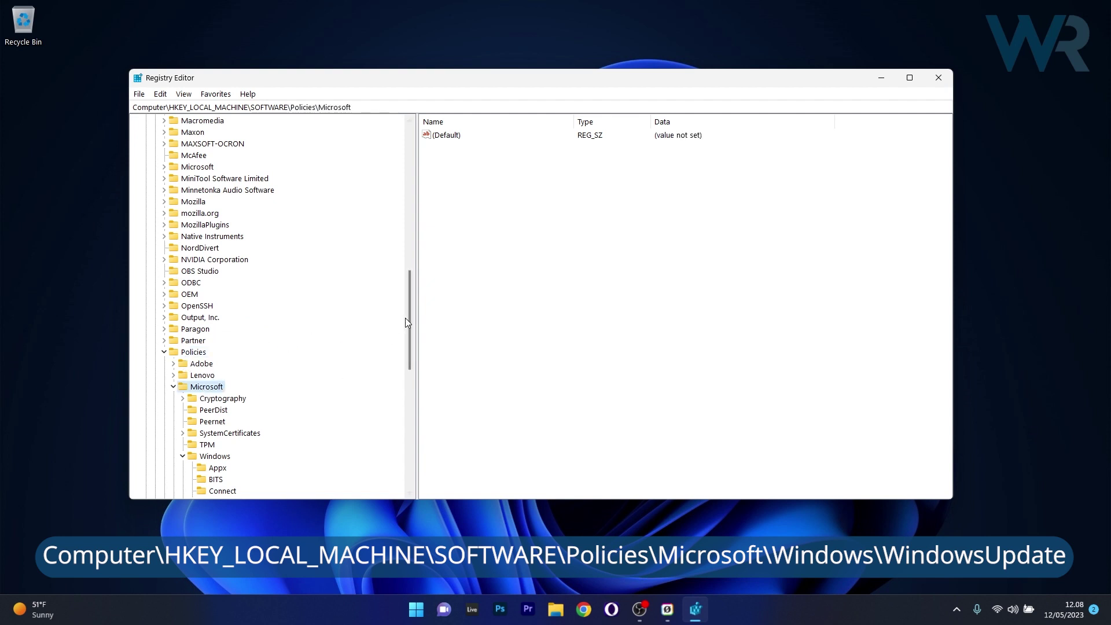
pyautogui.moveTo(408, 318); pyautogui.dragTo(412, 384)
pyautogui.click(216, 282)
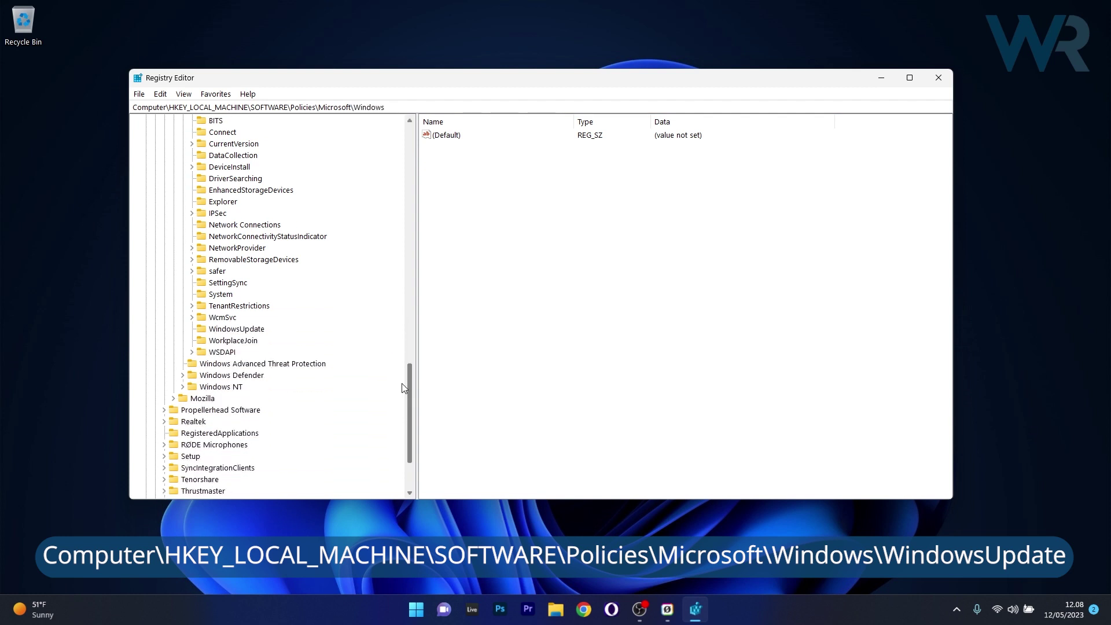
pyautogui.click(254, 333)
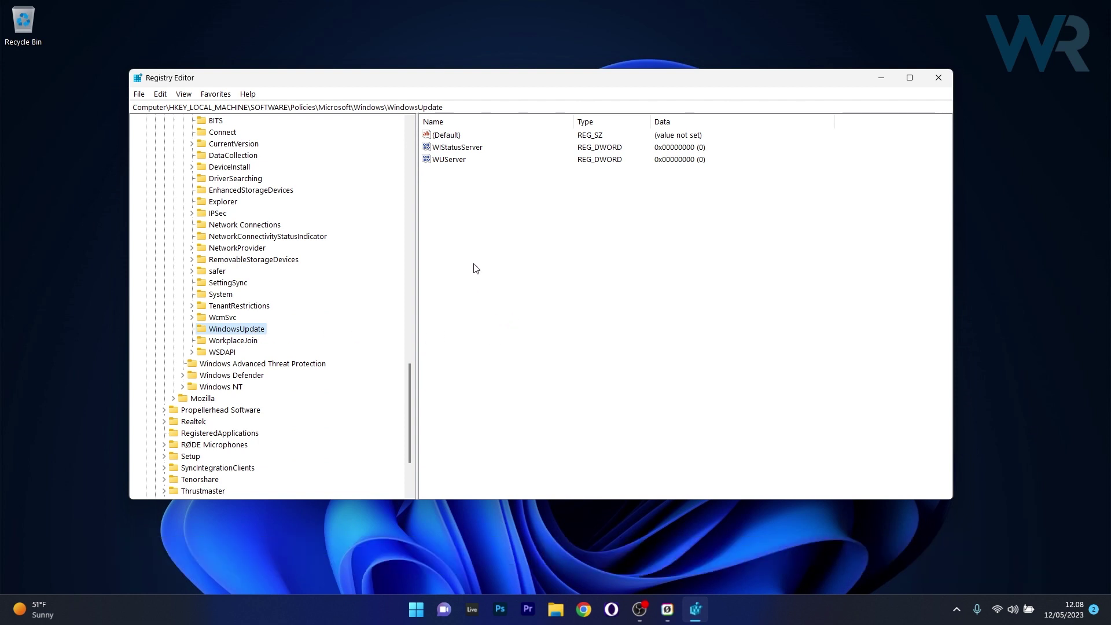
# Select WUStatusServer and WUServer, bring up Delete from their context menu, then close Registry Editor
pyautogui.click(445, 175)
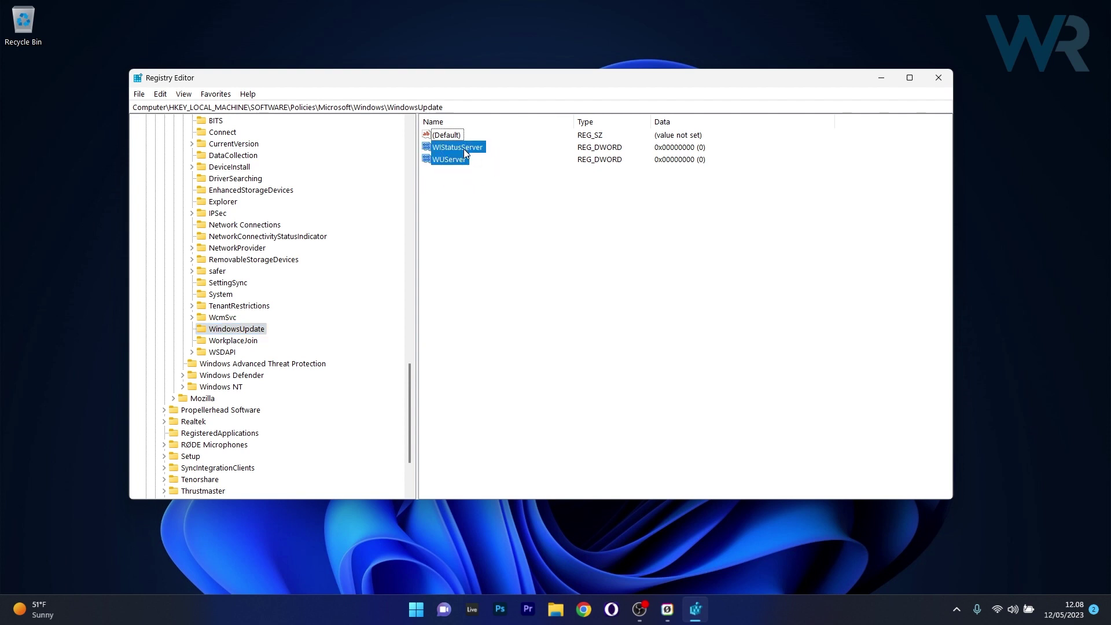
pyautogui.rightClick(459, 153)
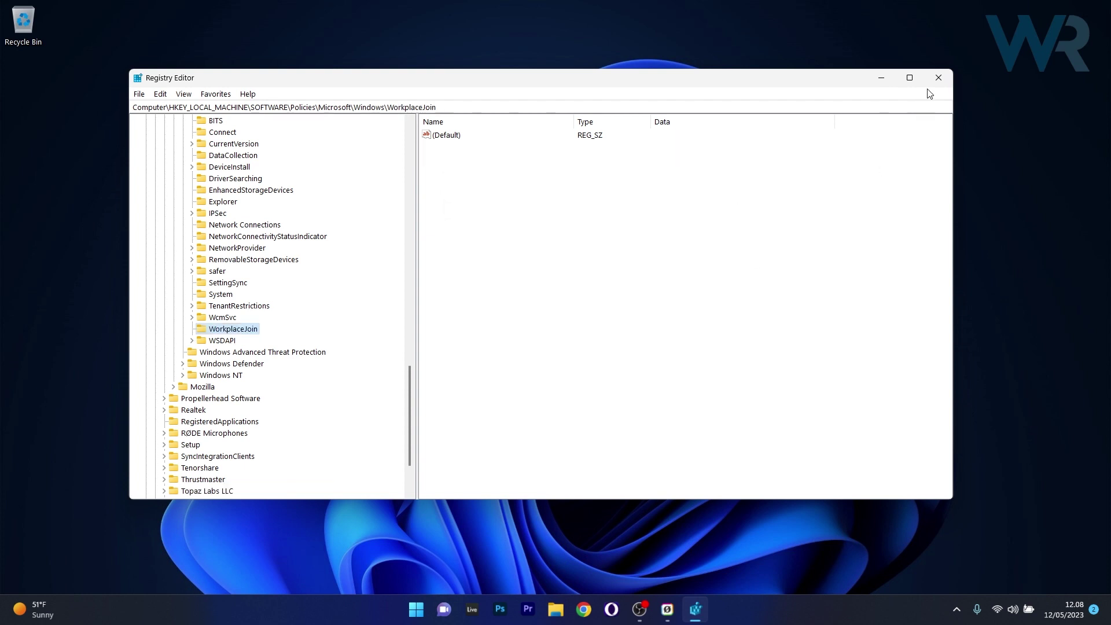
pyautogui.click(937, 78)
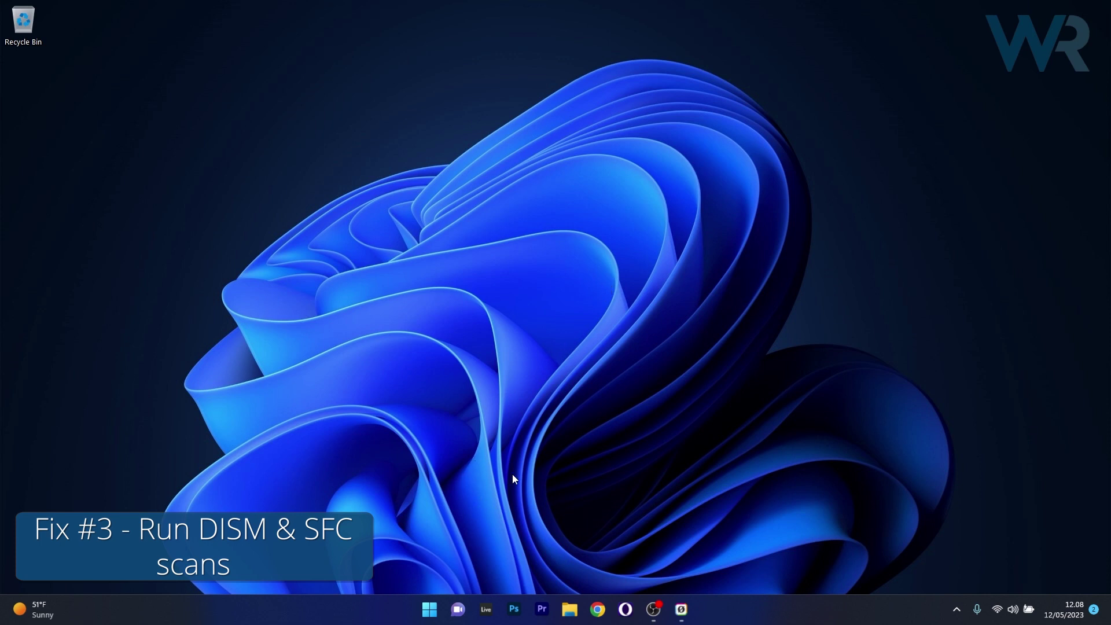
pyautogui.click(429, 609)
pyautogui.write('cmd')
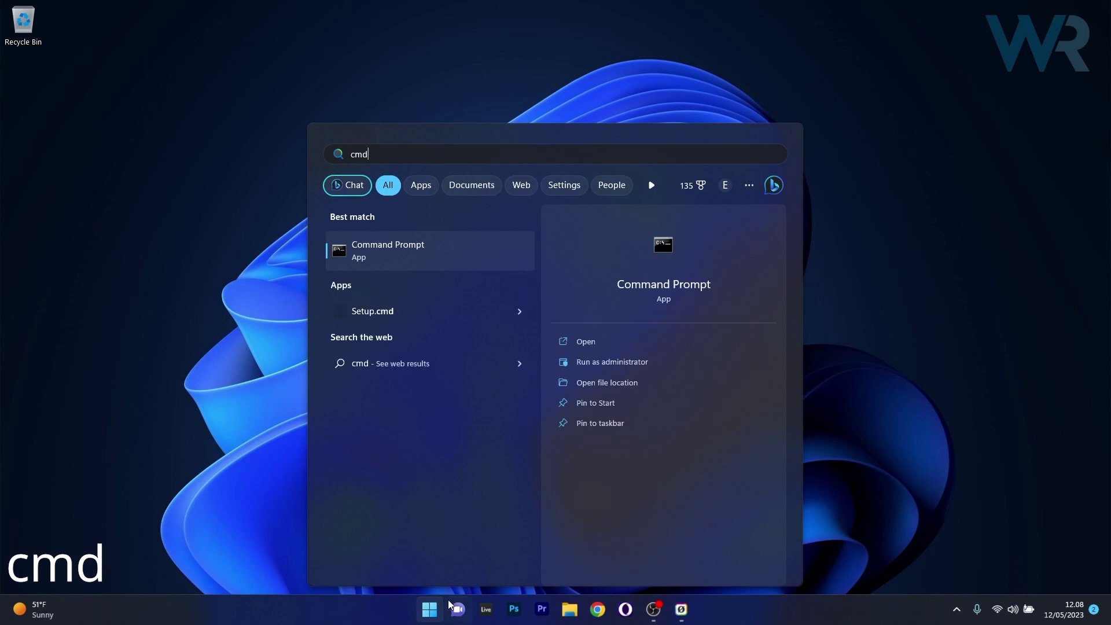
pyautogui.click(681, 365)
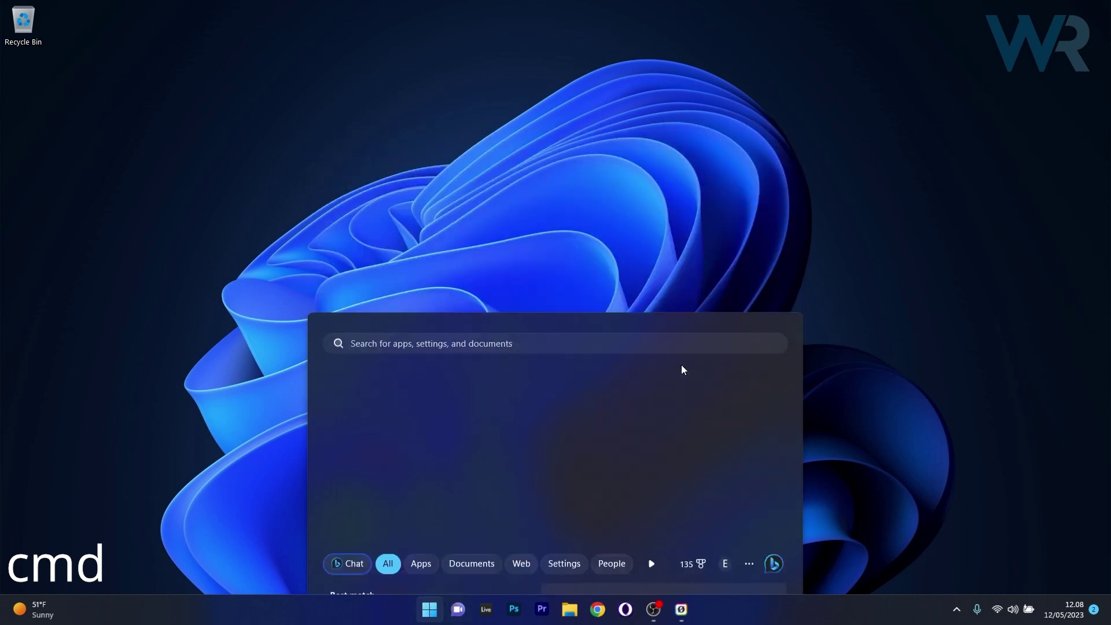
pyautogui.moveTo(288, 17); pyautogui.dragTo(507, 89)
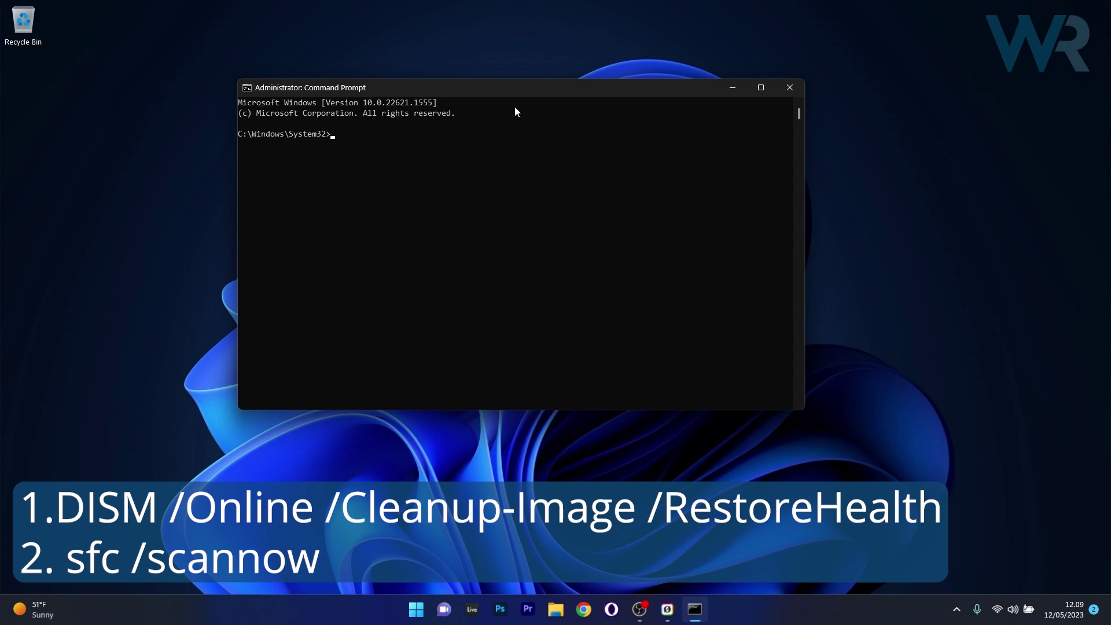
pyautogui.click(789, 88)
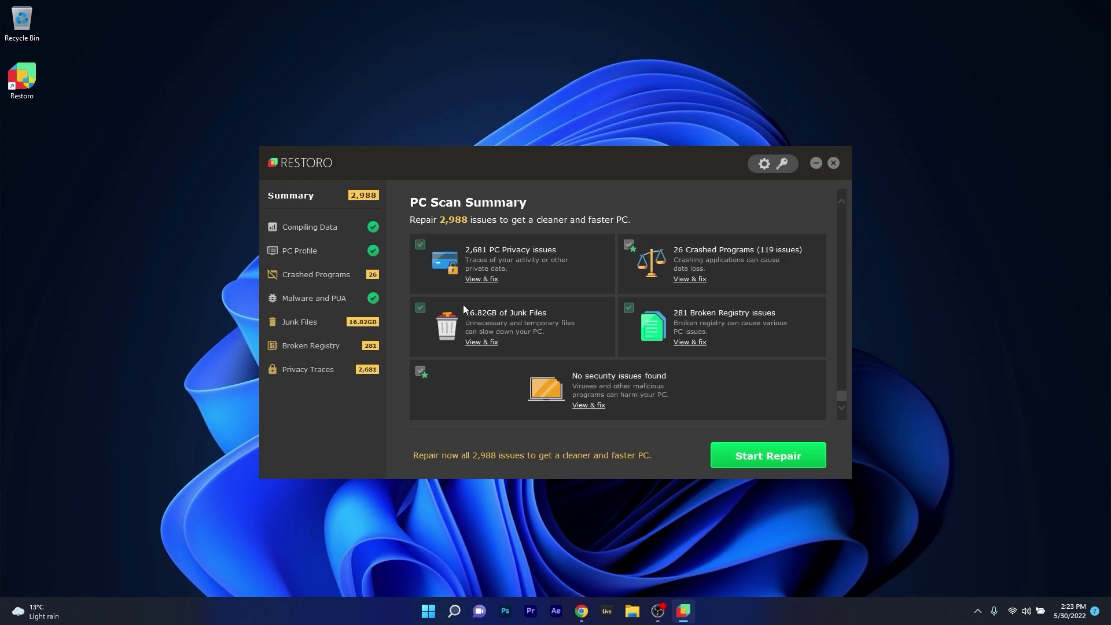
pyautogui.scroll(5, 472, 394)
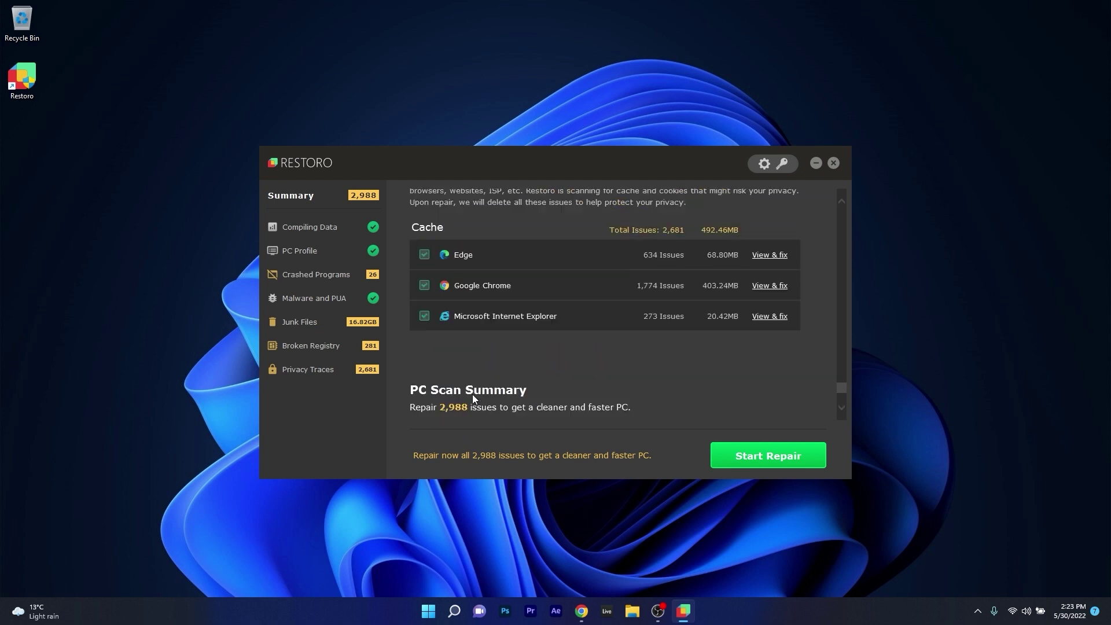
pyautogui.moveTo(838, 383); pyautogui.dragTo(845, 210)
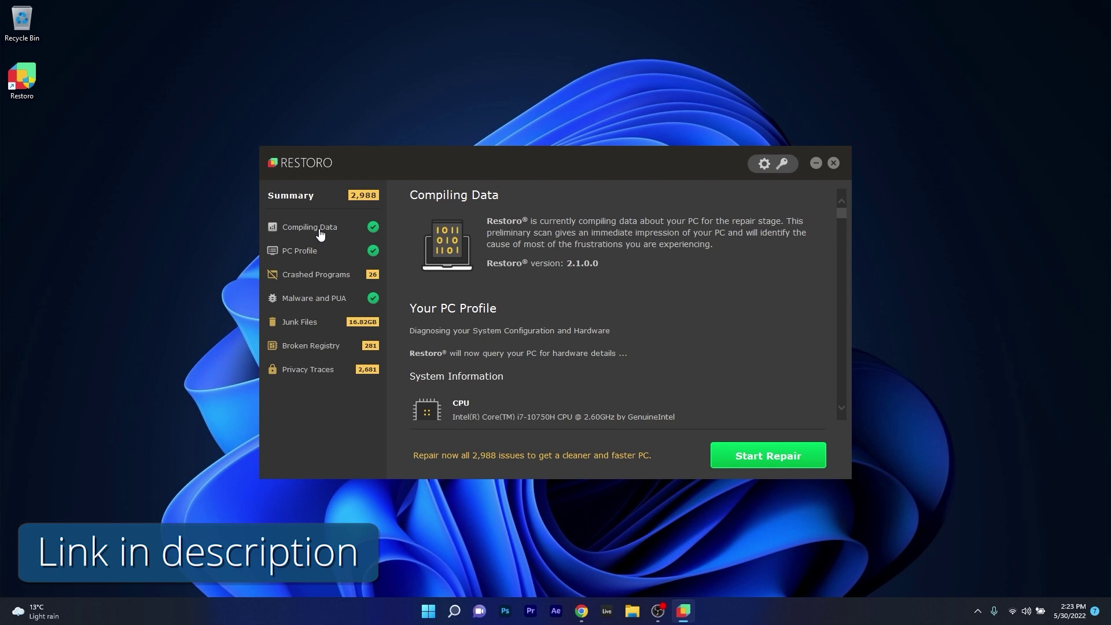
pyautogui.click(308, 253)
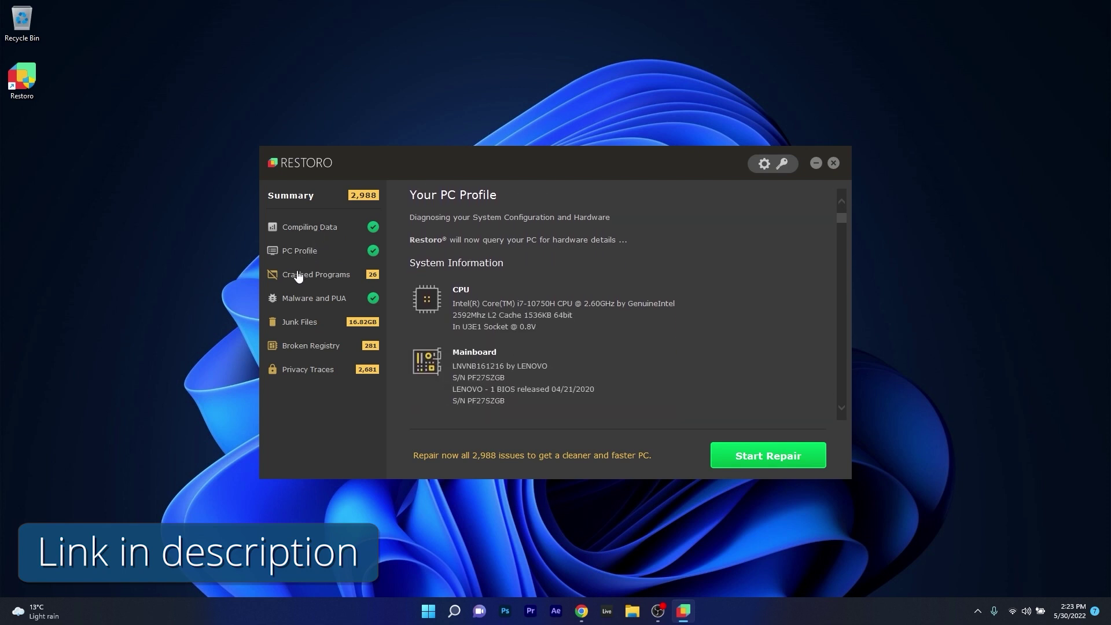